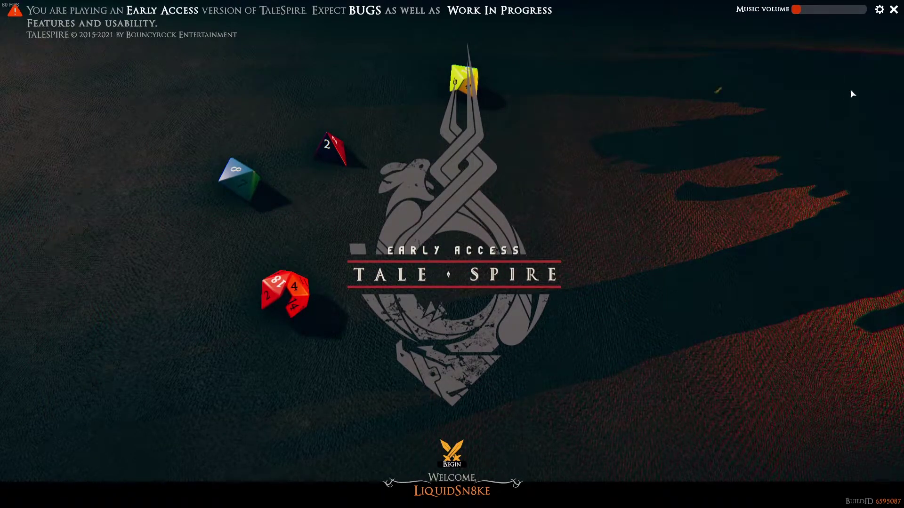
Step: Raise the music volume and open the Campaigns list beside the Change Log
left_click(879, 9)
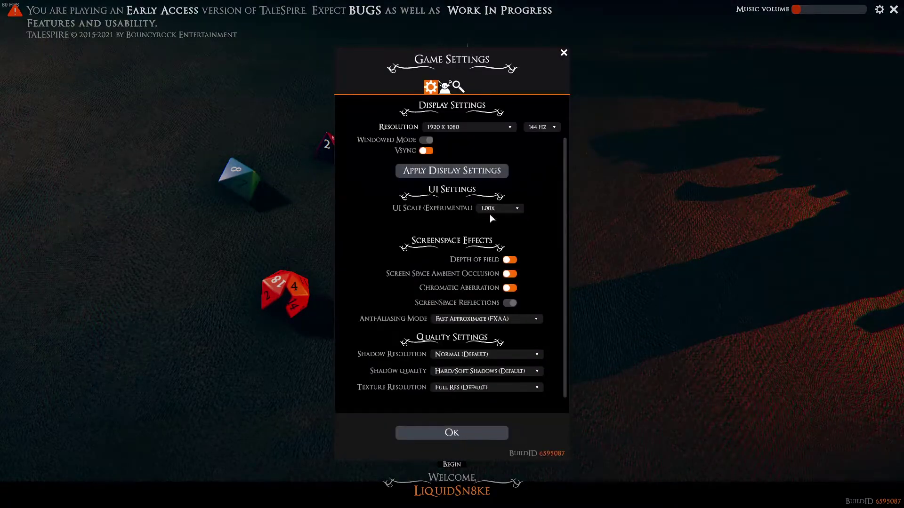
left_click(564, 53)
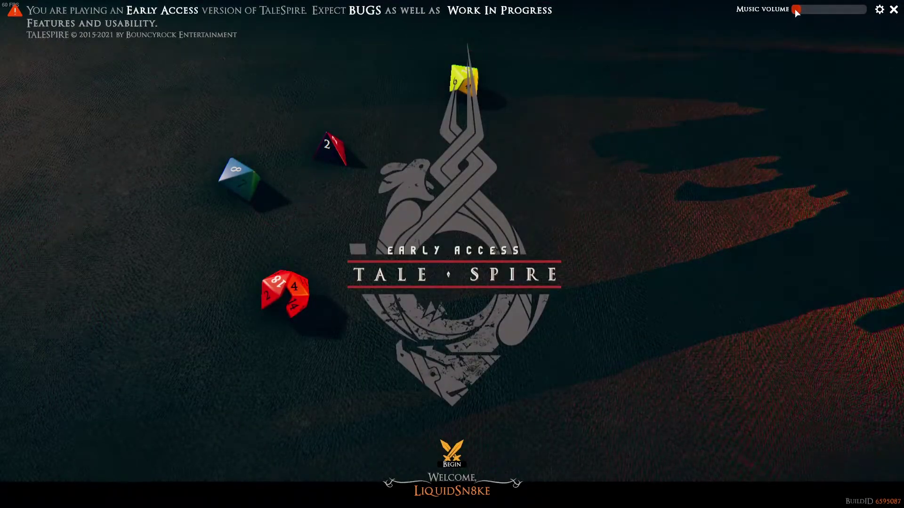
left_click_drag(795, 11, 820, 20)
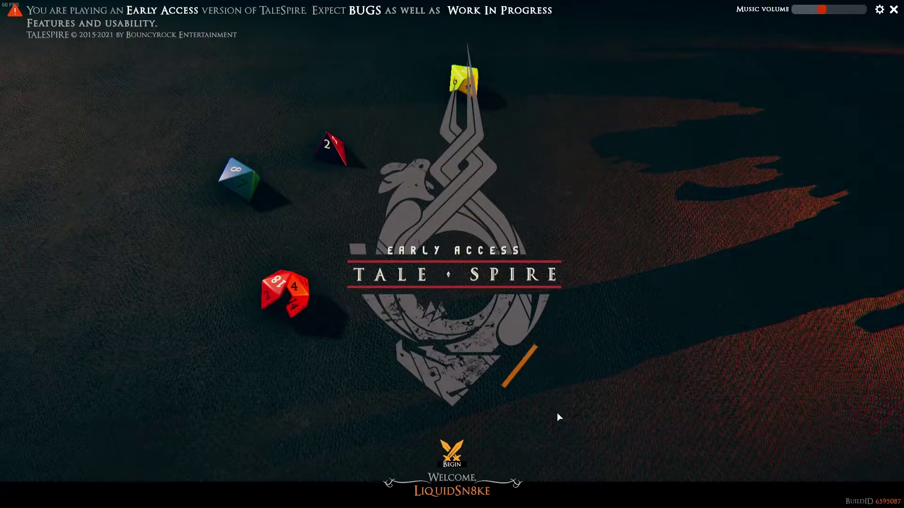
left_click(452, 452)
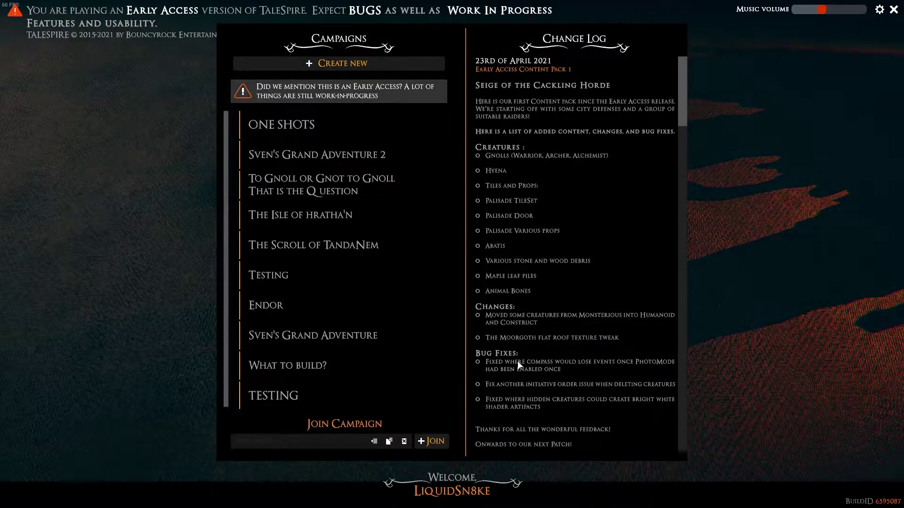
scroll(616, 282, "down", 3)
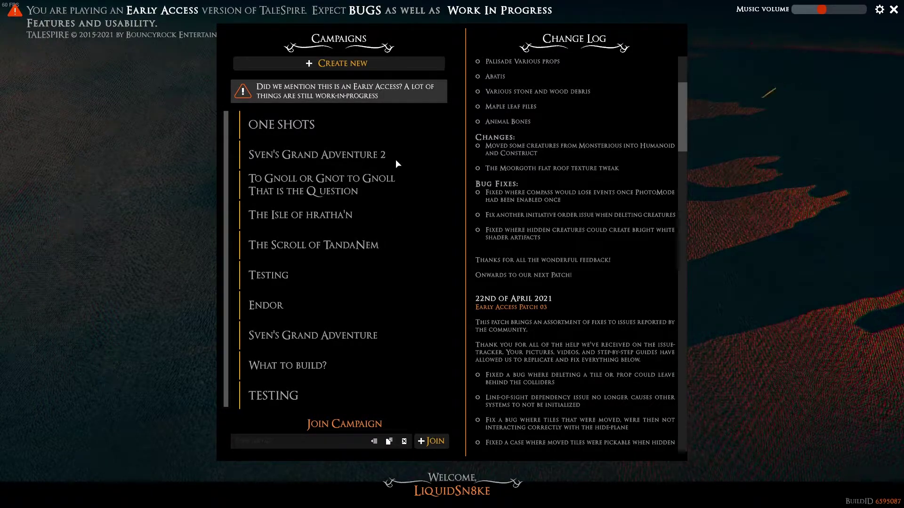
Step: Create the campaign 'Sven's Grand Adventure', select it and reveal its delete button
left_click(338, 64)
left_click(421, 245)
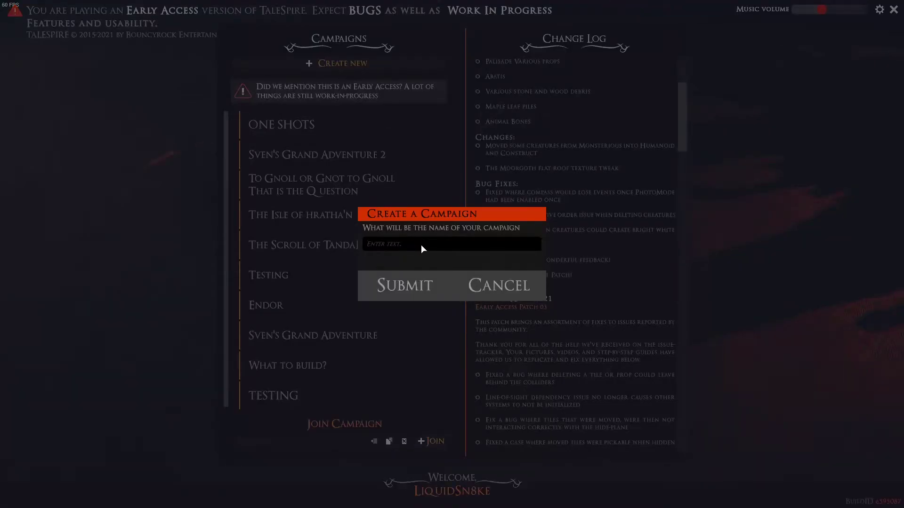
type("Sven's Grand Adventure")
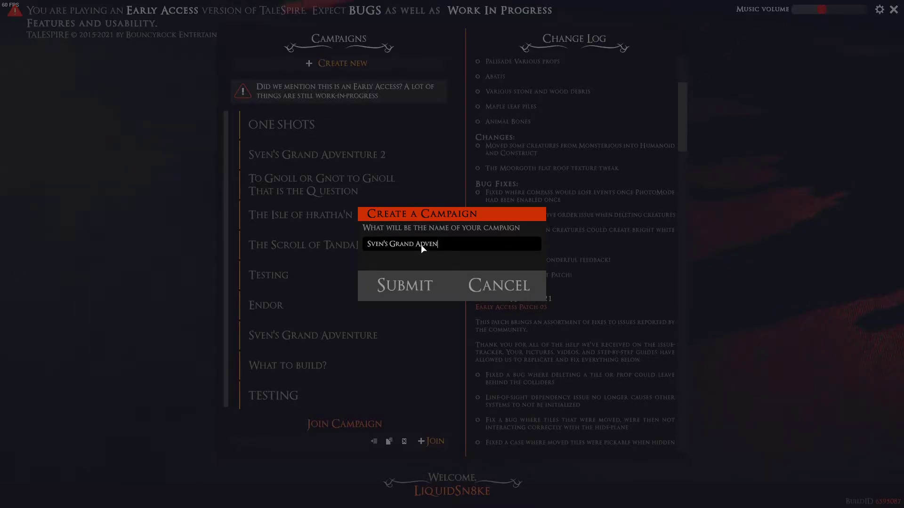
left_click(420, 283)
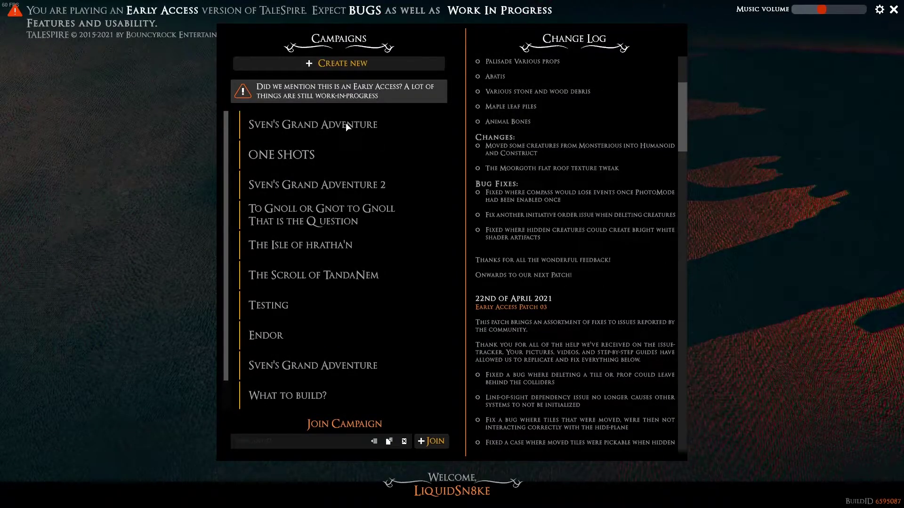
left_click(346, 123)
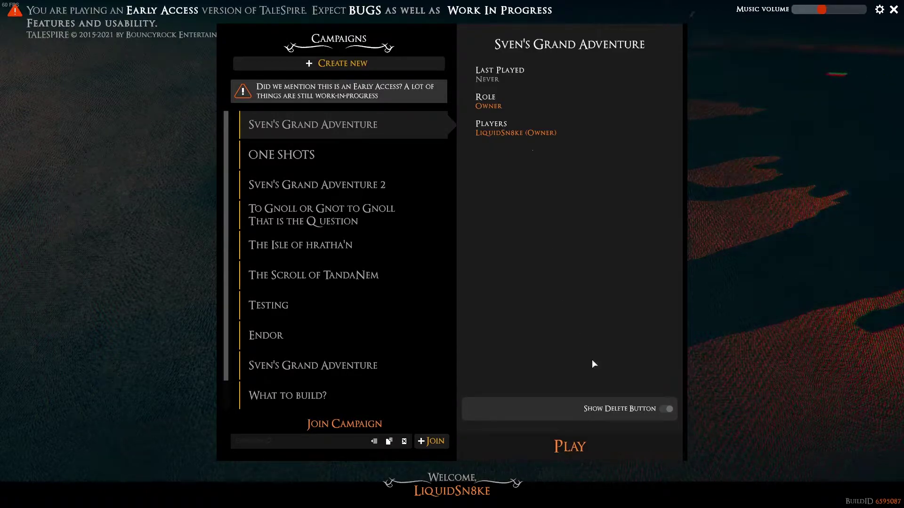
left_click(666, 410)
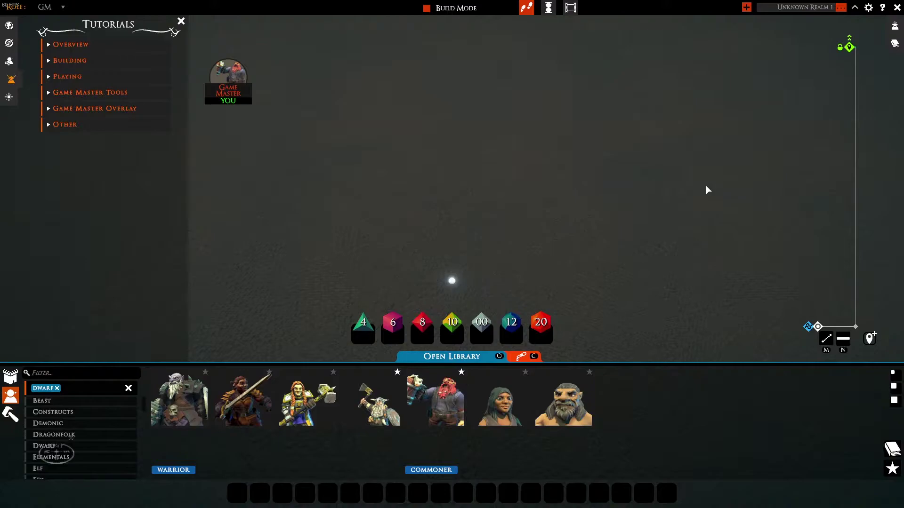
Step: Drop the red-bearded dwarf onto the board, zoom in and hide the interface
left_click_drag(435, 403, 484, 221)
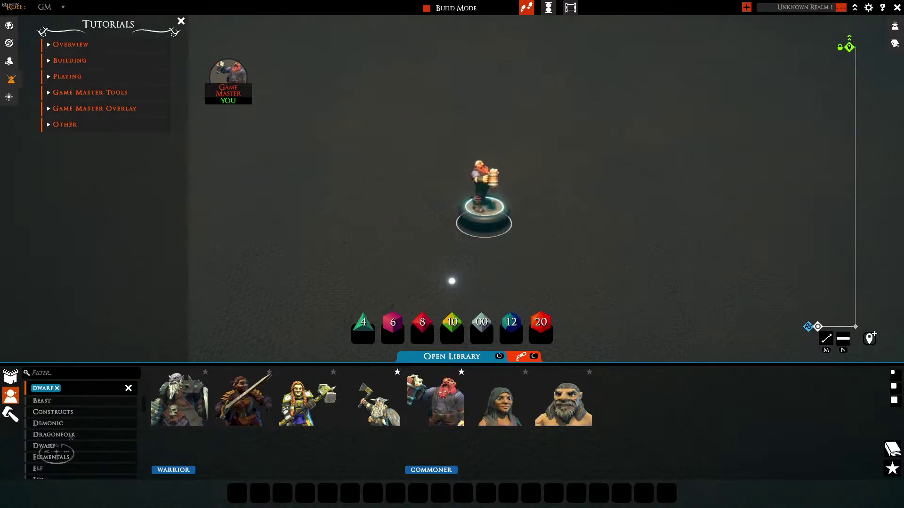
scroll(522, 238, "up", 2)
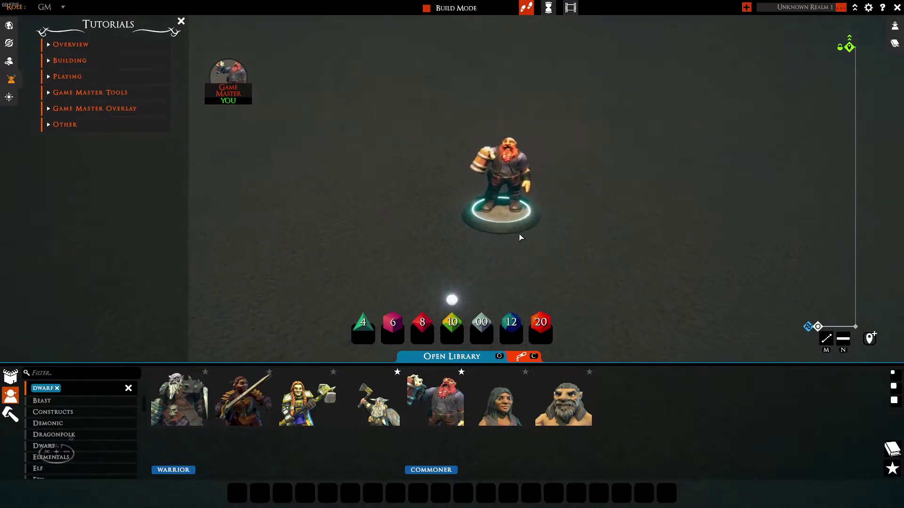
scroll(529, 237, "up", 1)
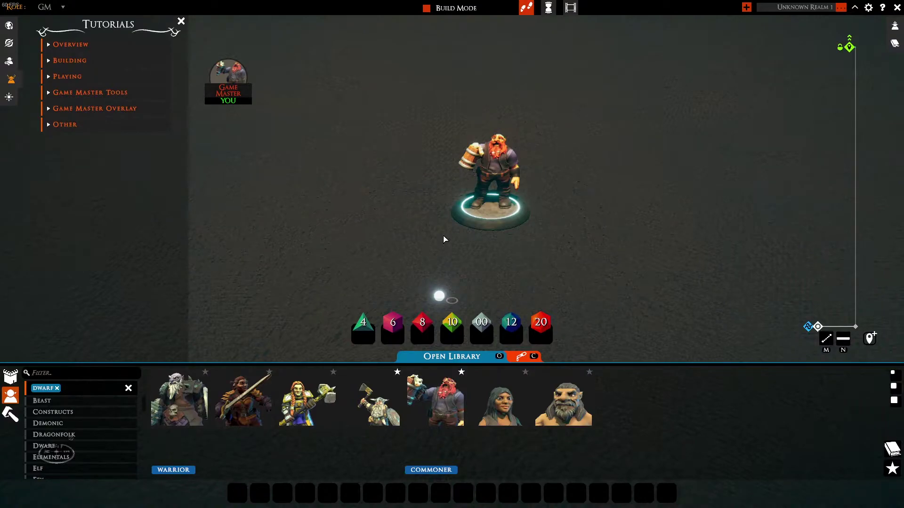
key("ctrl+h")
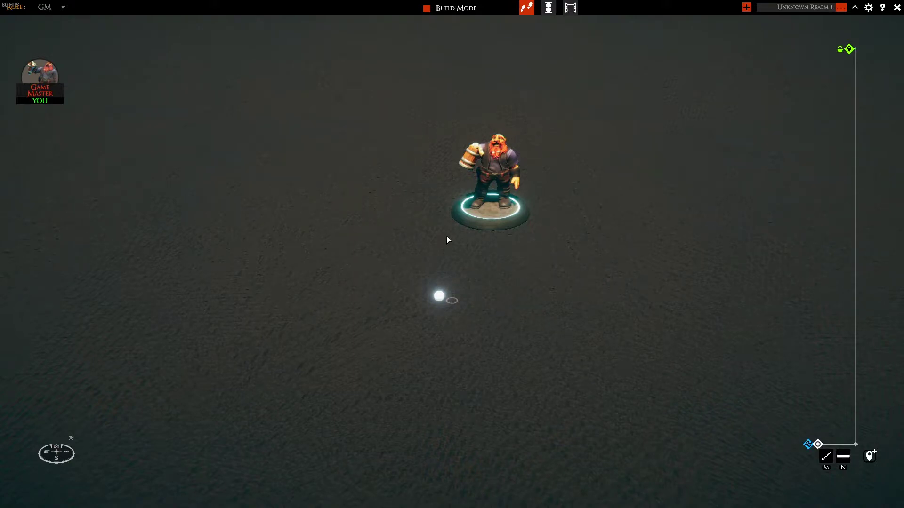
Step: Change the board name from Unknown Realm 1 to 'Sven's Grand Adventure'
key("ctrl+h")
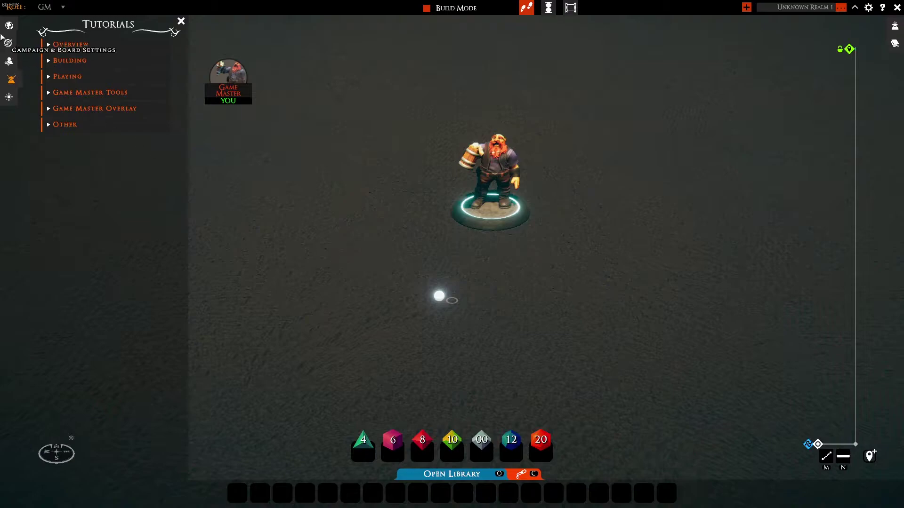
key("ctrl+h")
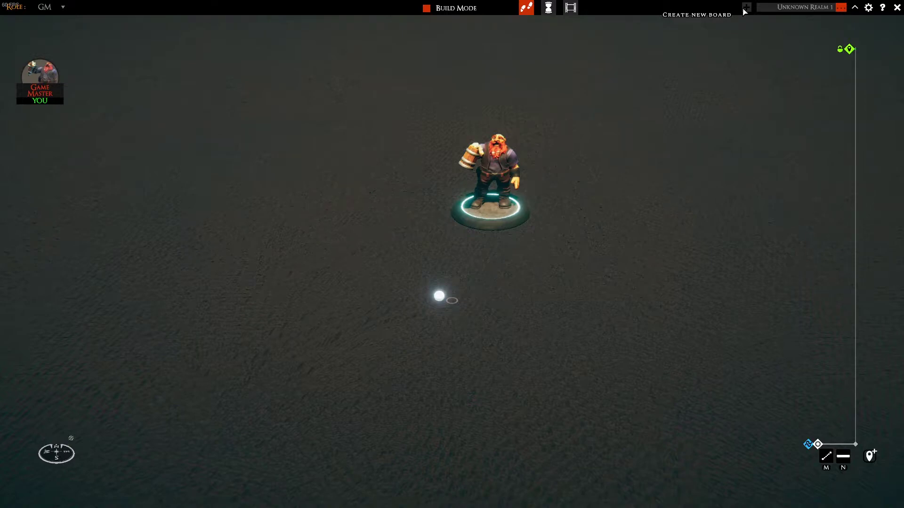
left_click(846, 8)
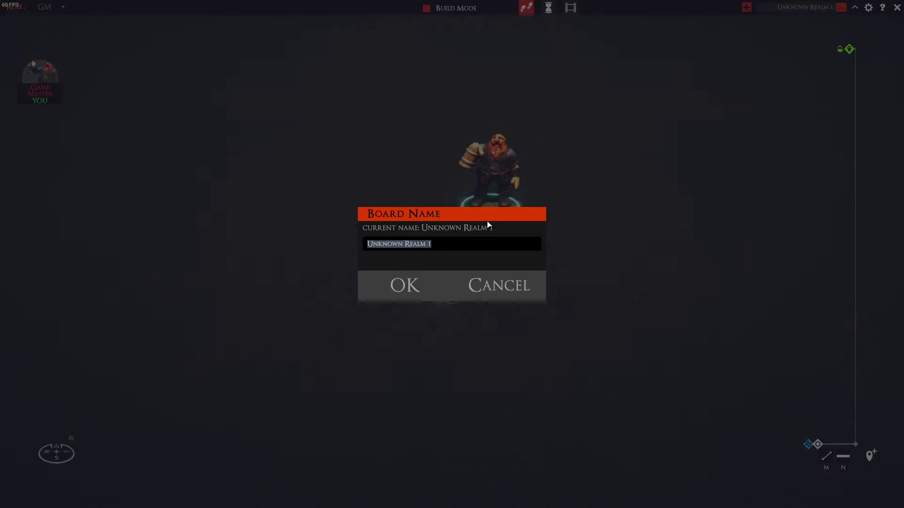
key("BackSpace")
type("Sven")
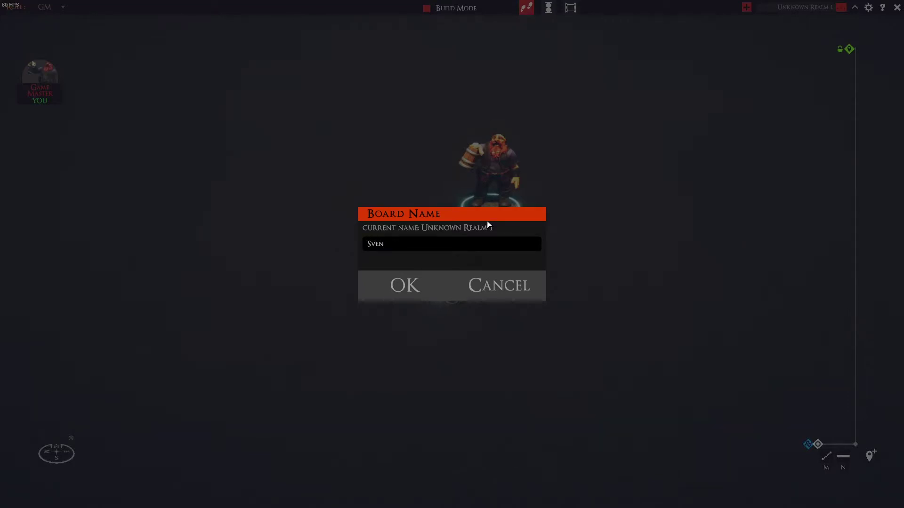
type("'s Grand Adventure")
left_click(414, 286)
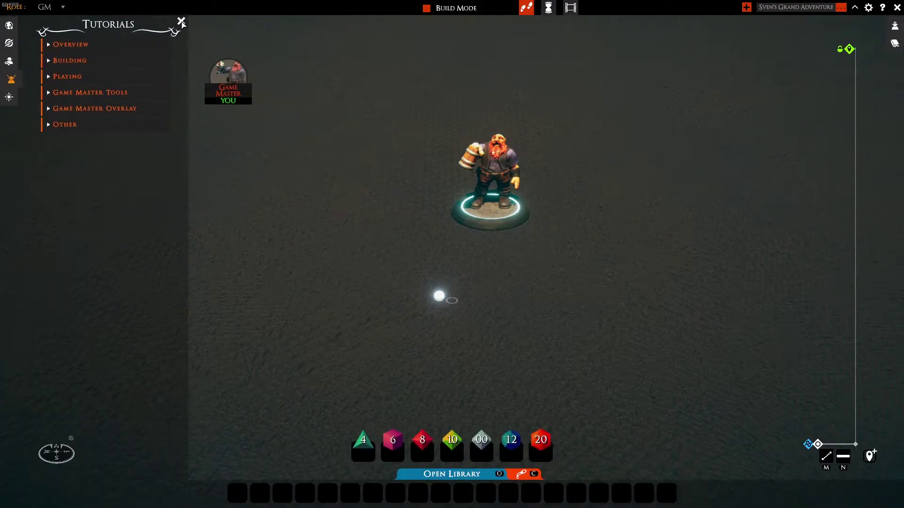
Step: Turn the Day Cycle sun so the dwarf casts a shadow, then show Campaign Boards
left_click(181, 22)
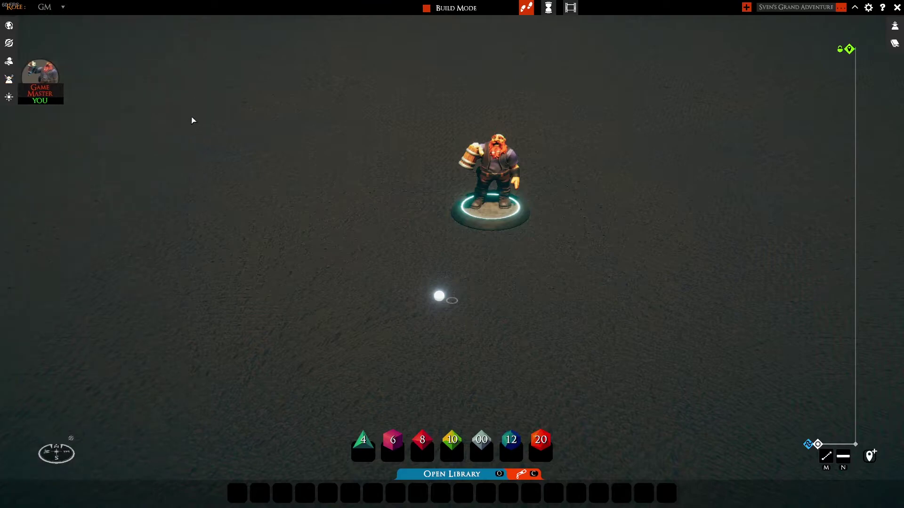
left_click(8, 100)
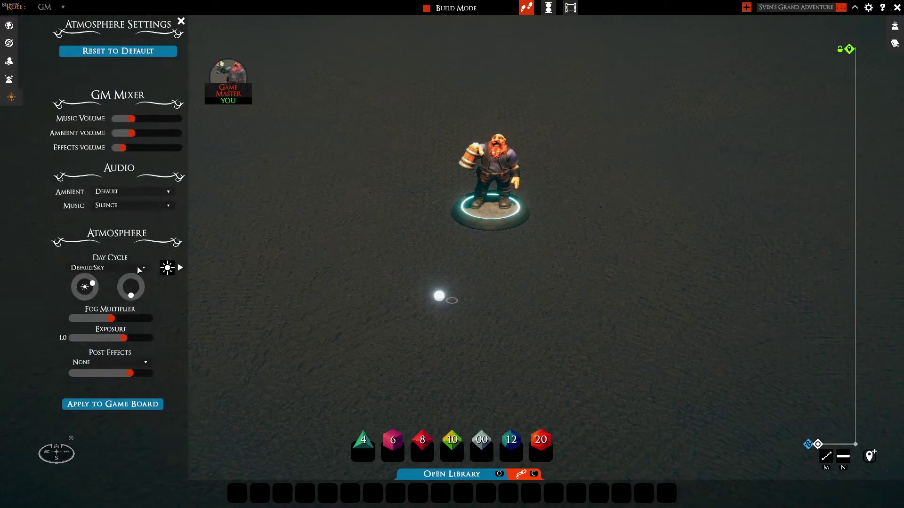
mouse_move(96, 287)
left_mouse_down()
mouse_move(99, 296)
mouse_move(94, 287)
left_mouse_up()
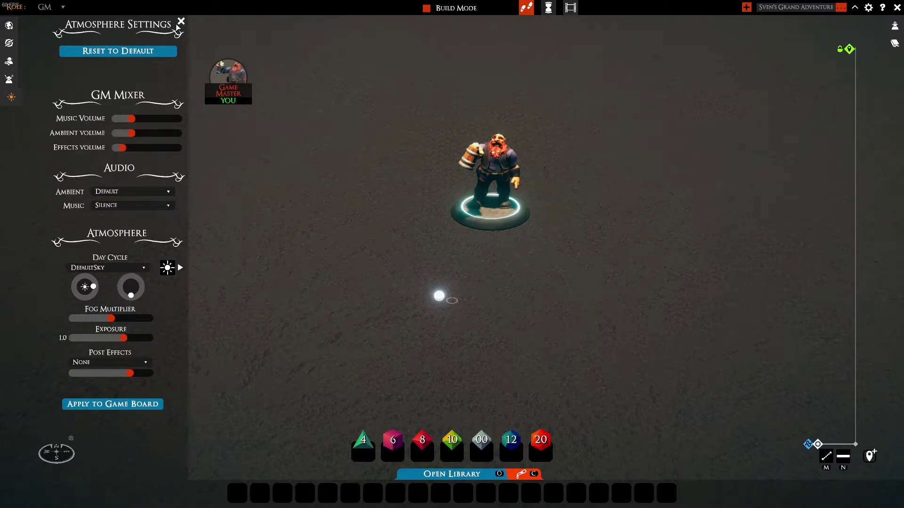
left_click(179, 23)
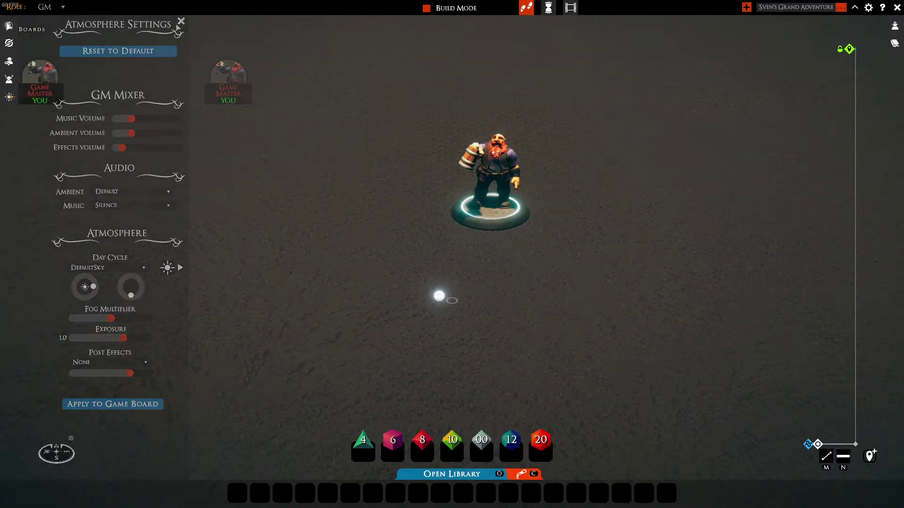
left_click(8, 26)
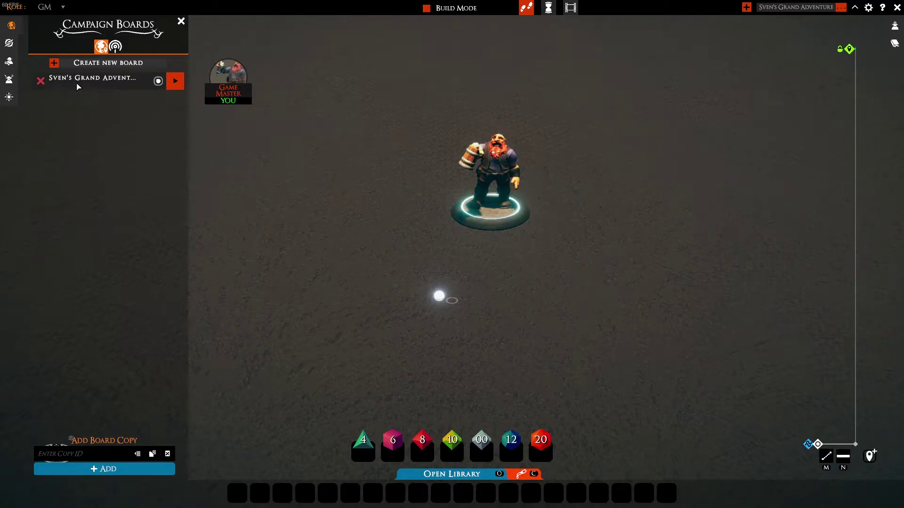
Step: Close Campaign Boards and set the board's north to the current compass heading
left_click(77, 85)
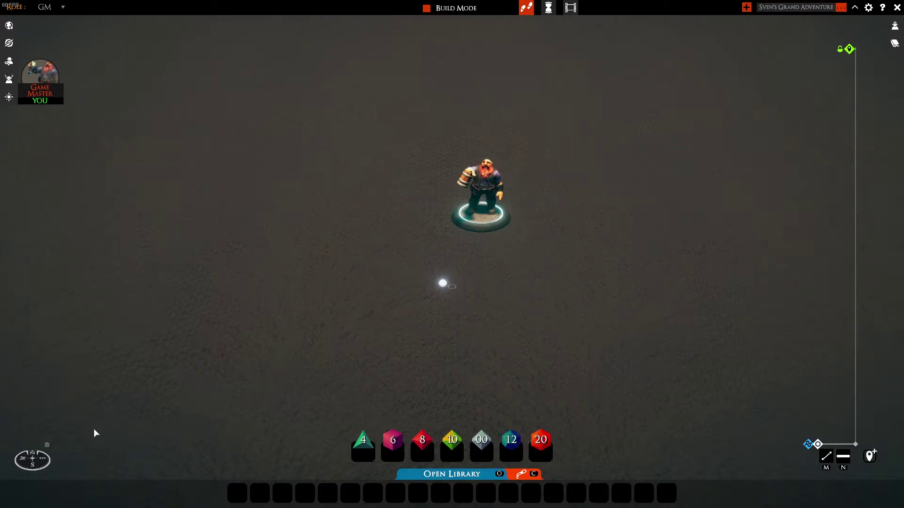
mouse_move(34, 465)
left_mouse_down()
mouse_move(64, 438)
mouse_move(45, 461)
left_mouse_up()
left_click(56, 445)
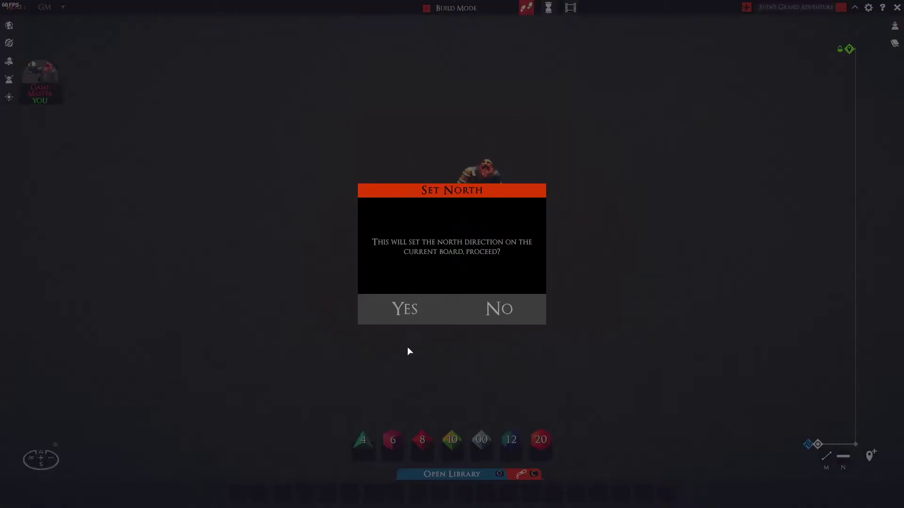
left_click(410, 314)
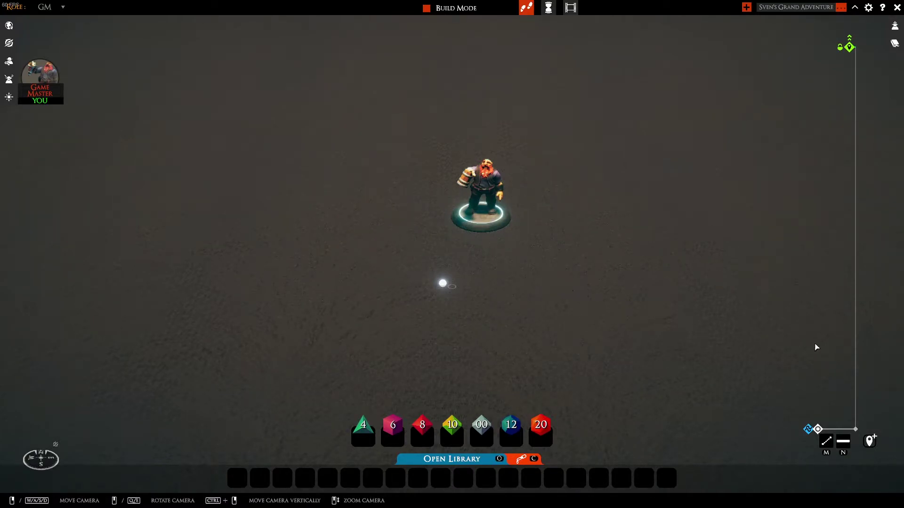
Step: Turn the dwarf in place and slide the camera around it with WASD
key("w")
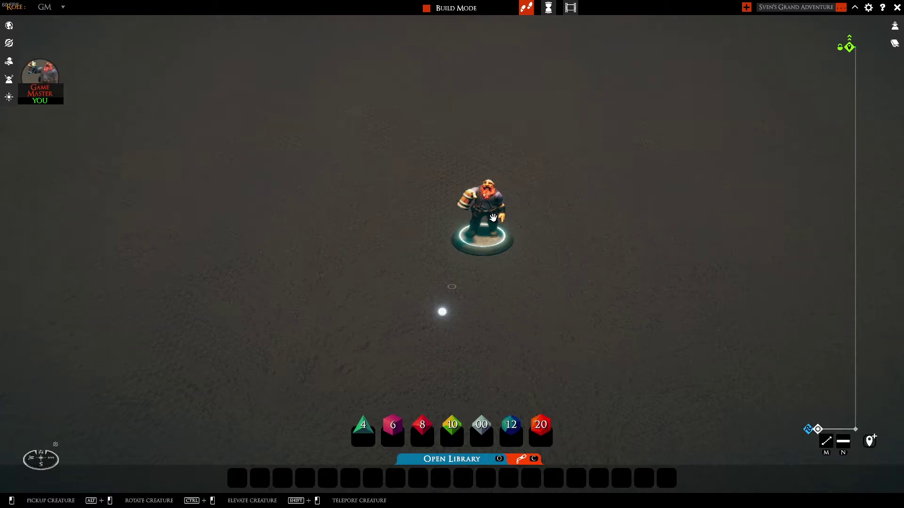
left_click_drag(493, 218, 473, 203)
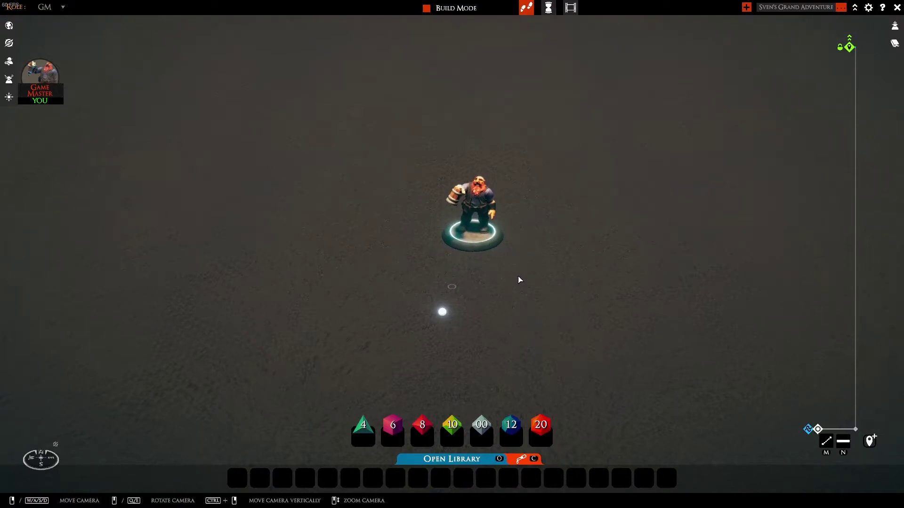
right_click_drag(534, 279, 494, 250)
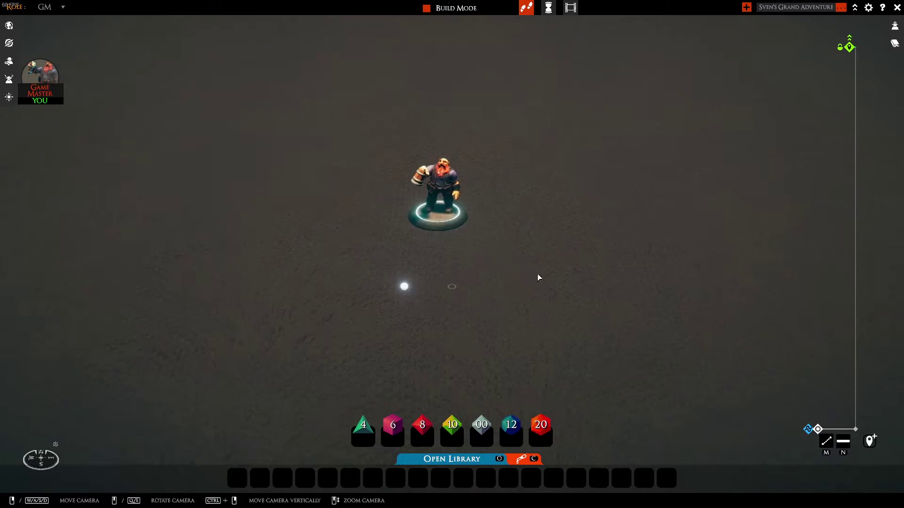
key("a")
key("d")
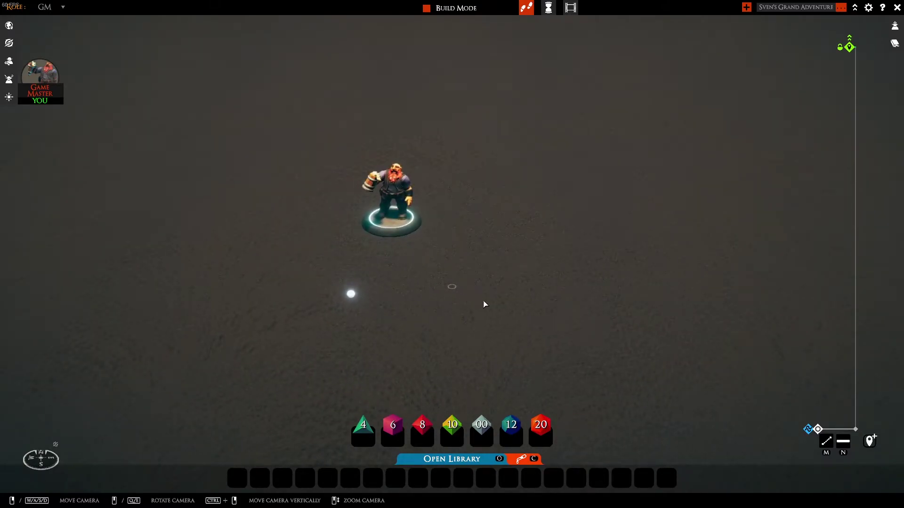
key("a")
middle_click_drag(509, 300, 486, 259)
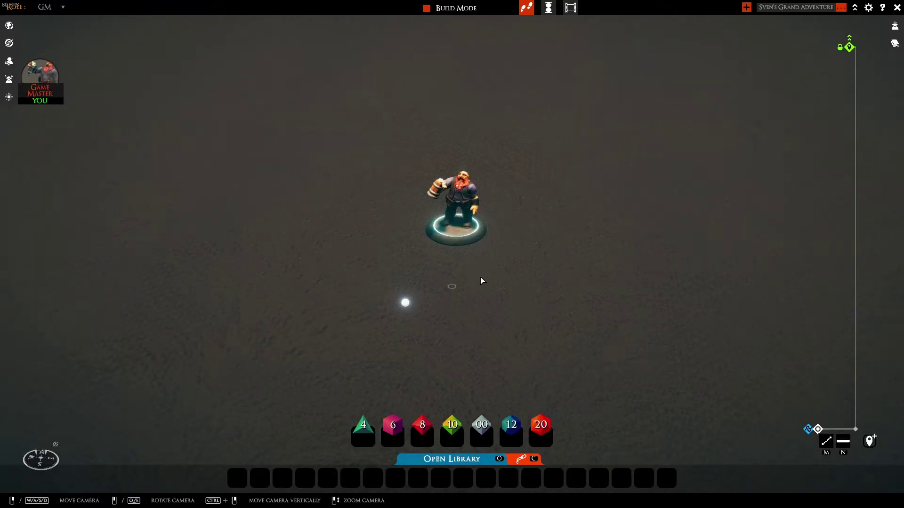
Step: Zoom, raise and lower the camera to view the dwarf from different heights
scroll(477, 261, "up", 4)
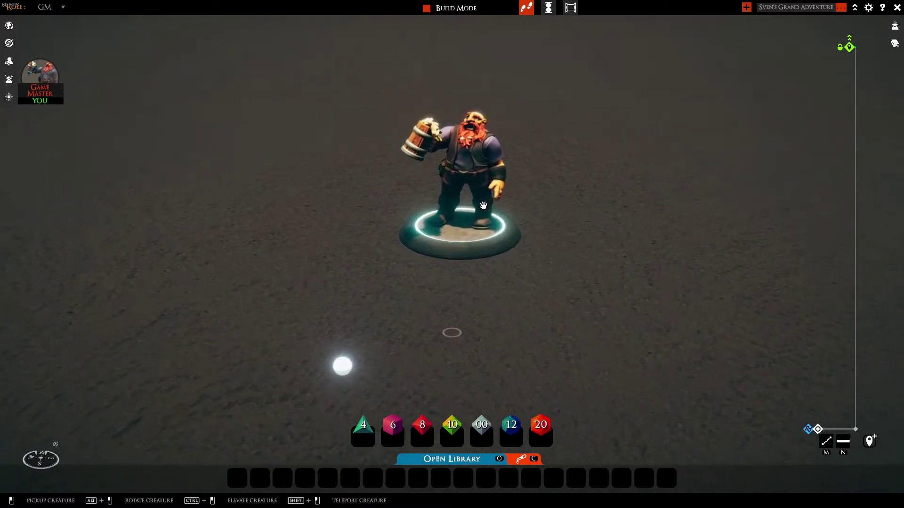
scroll(464, 254, "up", 2)
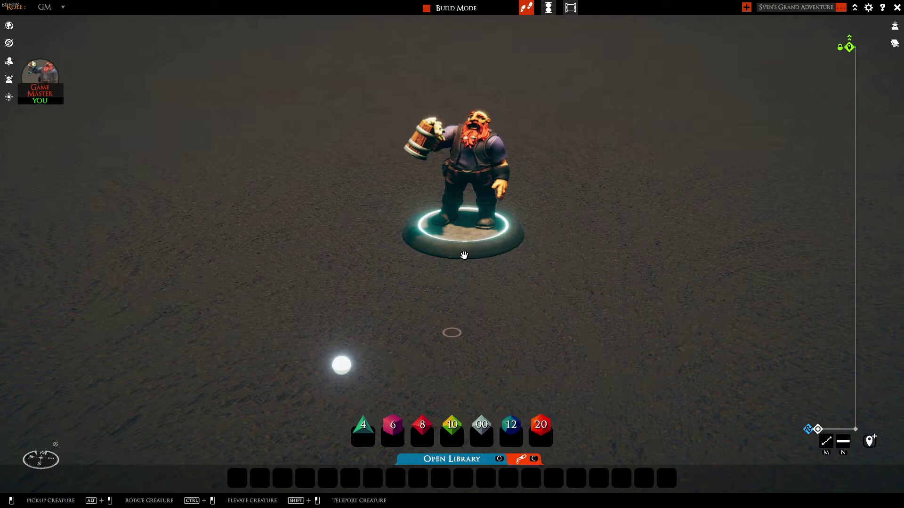
scroll(472, 271, "down", 4)
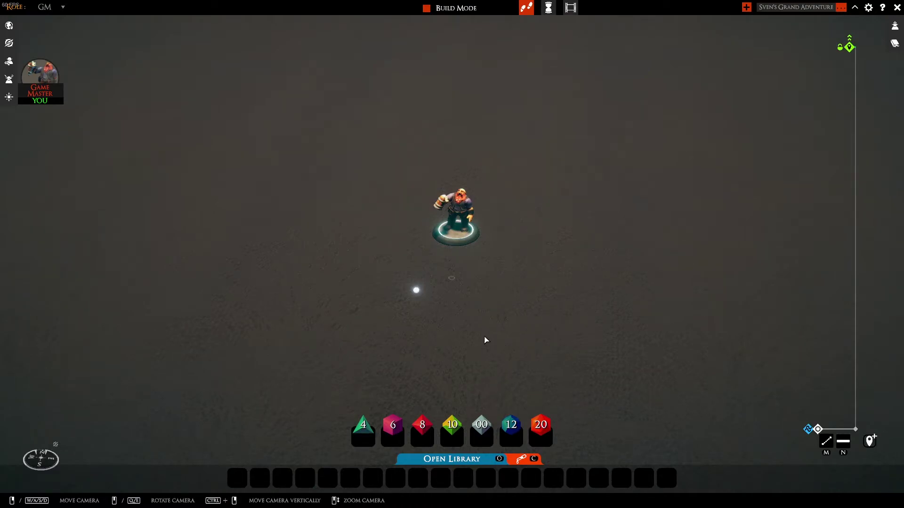
key("a")
right_click_drag(525, 156, 517, 479)
mouse_move(529, 445)
right_mouse_down()
mouse_move(518, 283)
mouse_move(485, 161)
mouse_move(489, 129)
right_mouse_up()
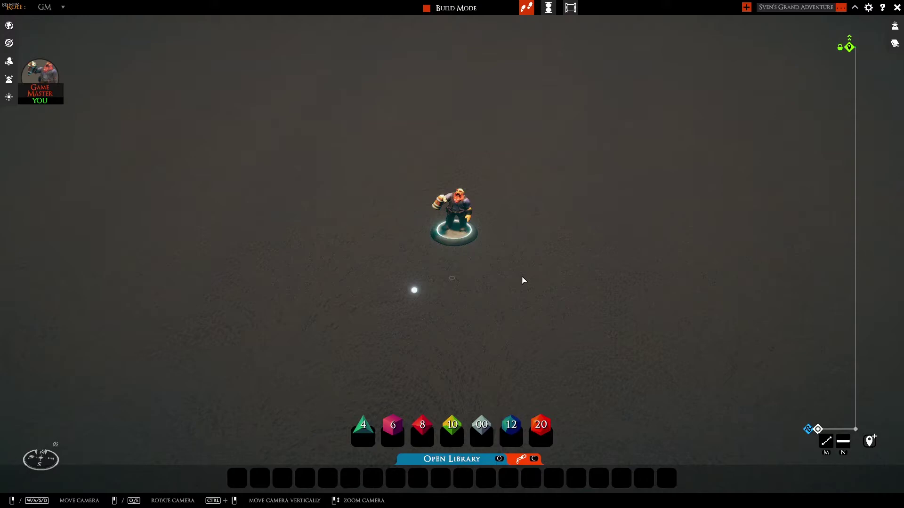
scroll(523, 281, "up", 5, "ctrl")
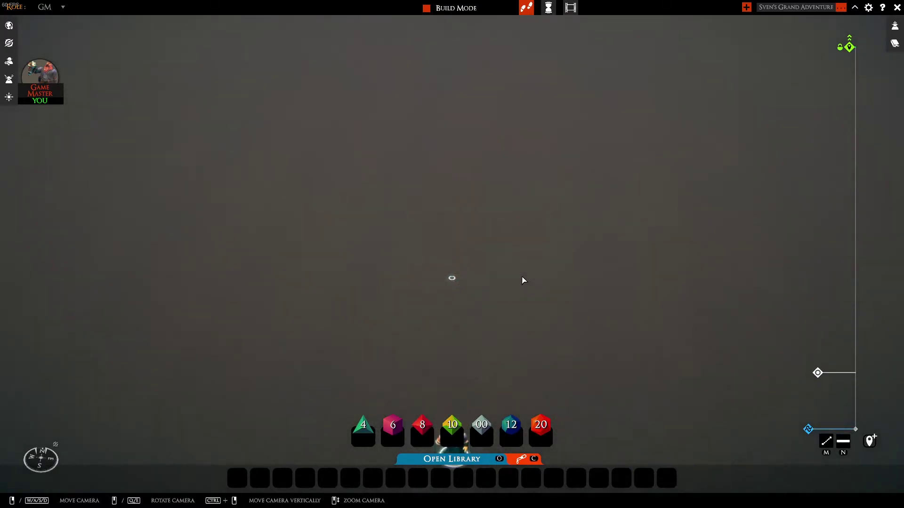
scroll(523, 280, "down", 5, "ctrl")
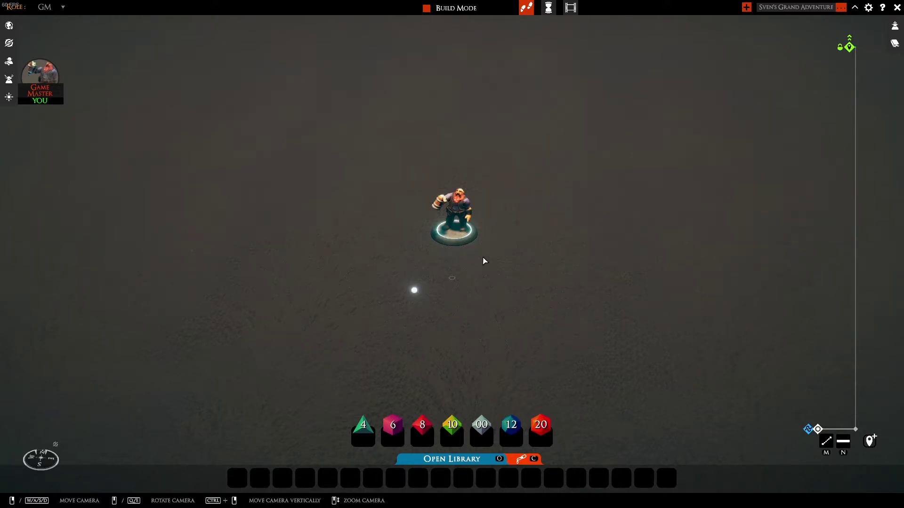
Step: Search the creature library for 'ghost' and place the first ghost left of the dwarf
key("o")
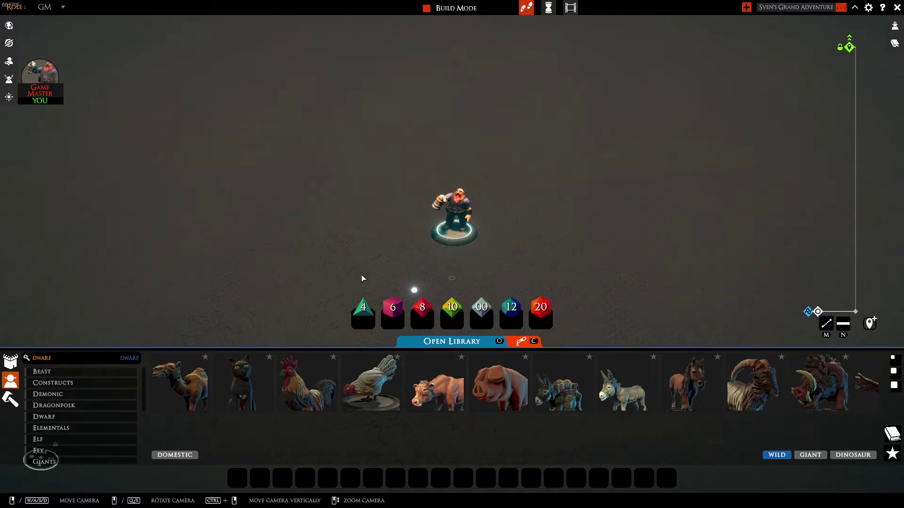
left_click(59, 360)
type("ghost")
key("Return")
left_click_drag(181, 383, 390, 277)
Step: Turn the ghost and set it back down, then switch to building tiles
left_click_drag(372, 221, 369, 219)
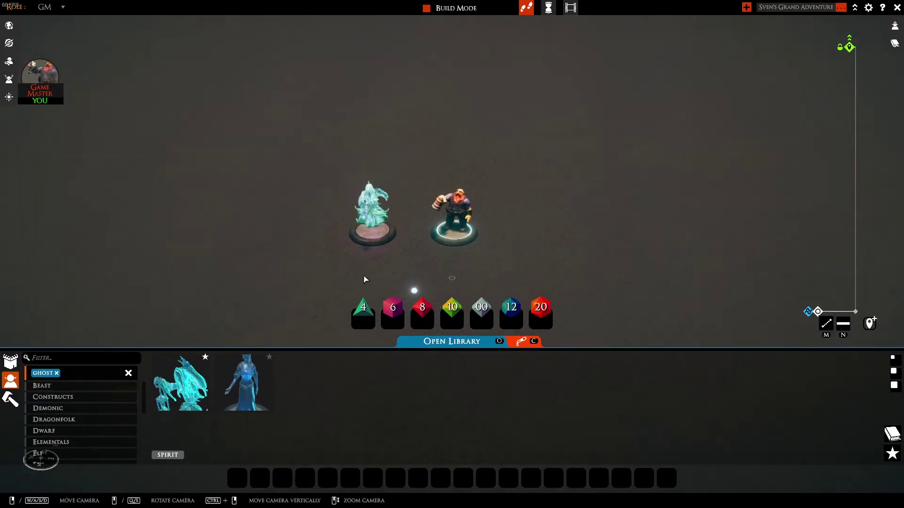
left_click(363, 235)
scroll(366, 264, "up", 3)
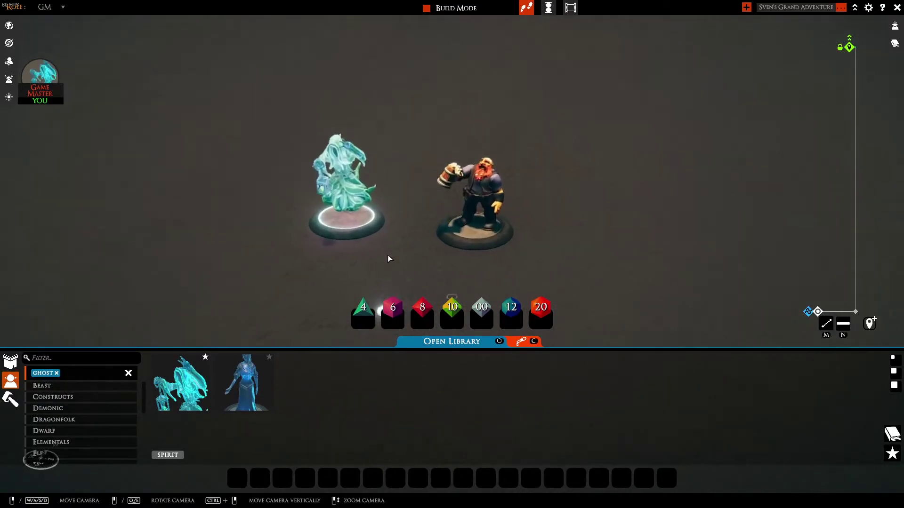
left_click_drag(348, 210, 376, 226)
scroll(370, 256, "down", 3)
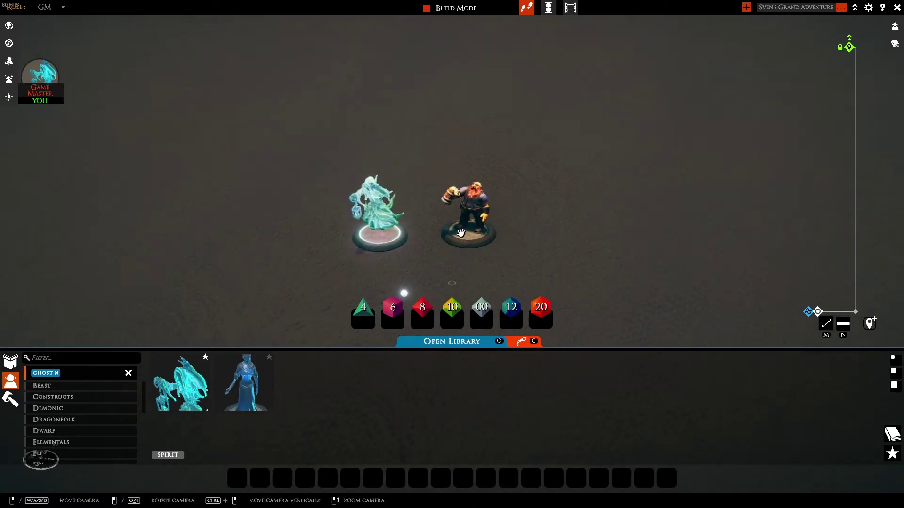
left_click(466, 238)
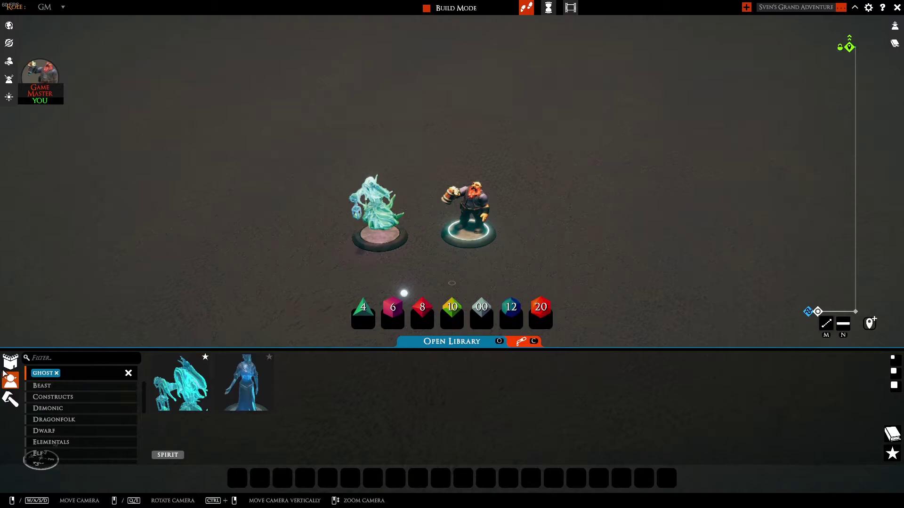
left_click(10, 362)
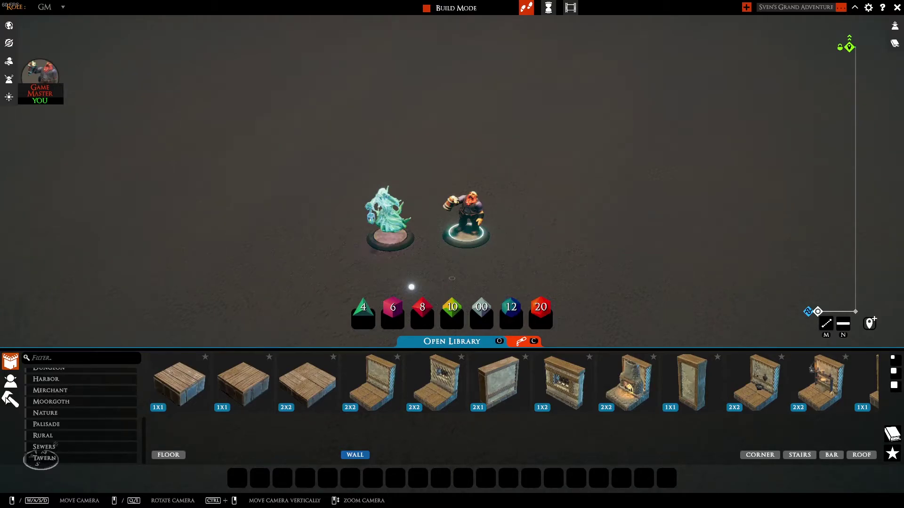
Step: Browse the Camping props, try a 'fire' filter, then clear it
left_click(11, 399)
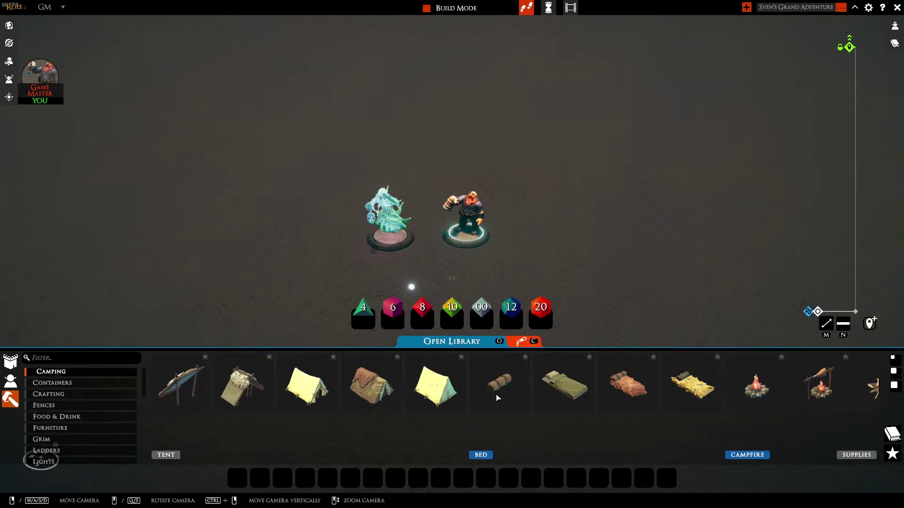
scroll(513, 427, "down", 3)
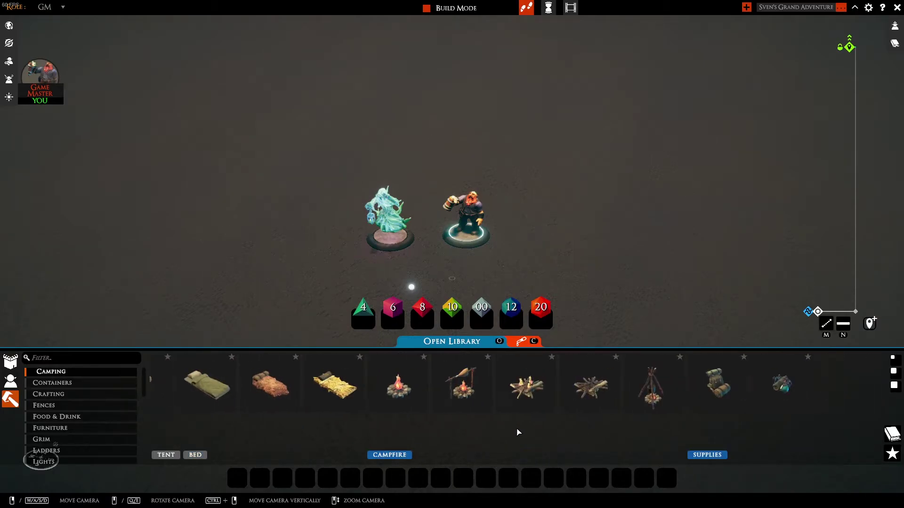
scroll(512, 432, "up", 3)
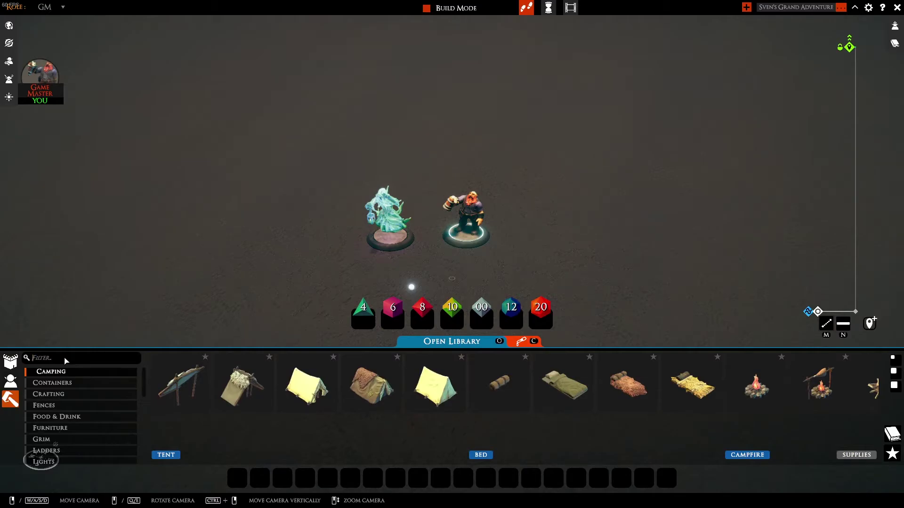
type("fire")
key("Return")
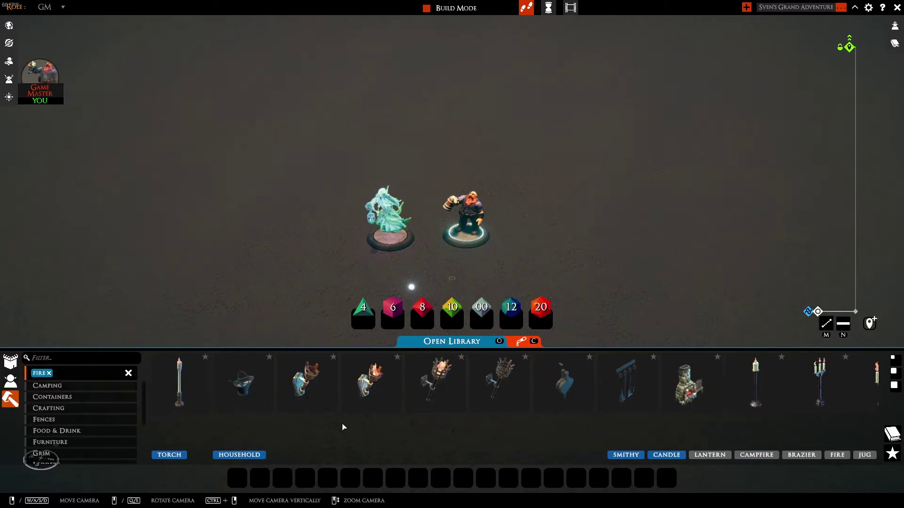
scroll(343, 427, "down", 5)
key("Escape")
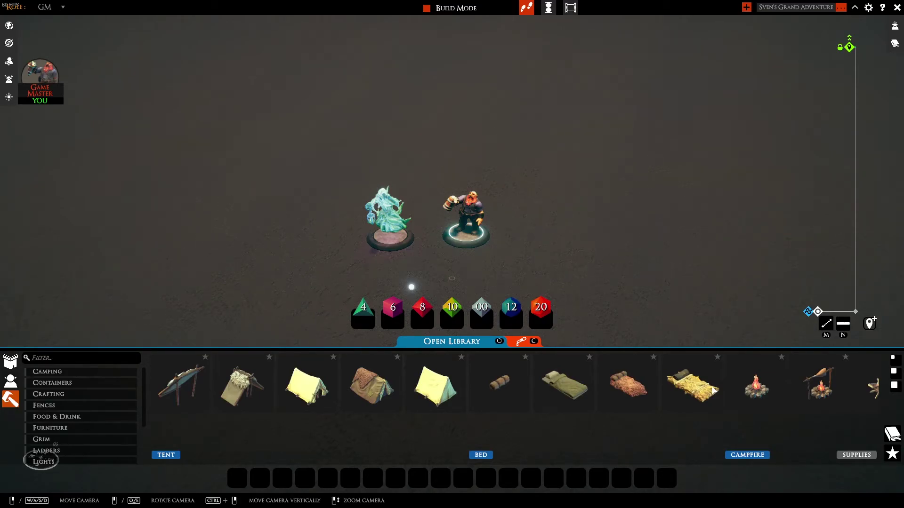
Step: Cycle small, medium and large item views, check collection and favourites, and enter build mode
left_click(893, 359)
left_click(895, 371)
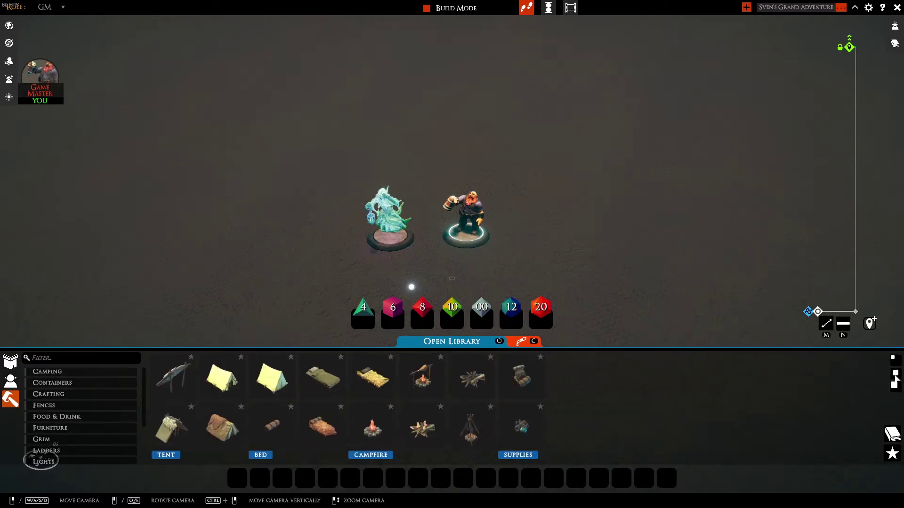
left_click(895, 387)
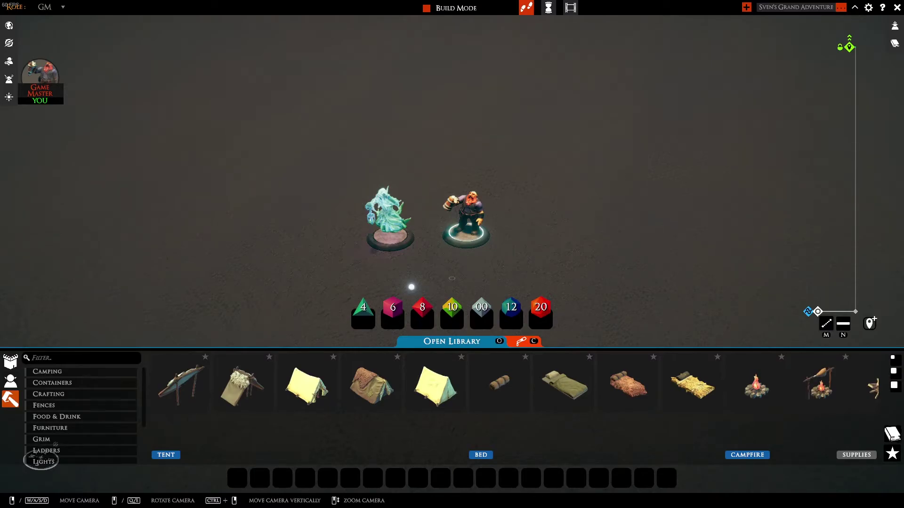
left_click(893, 434)
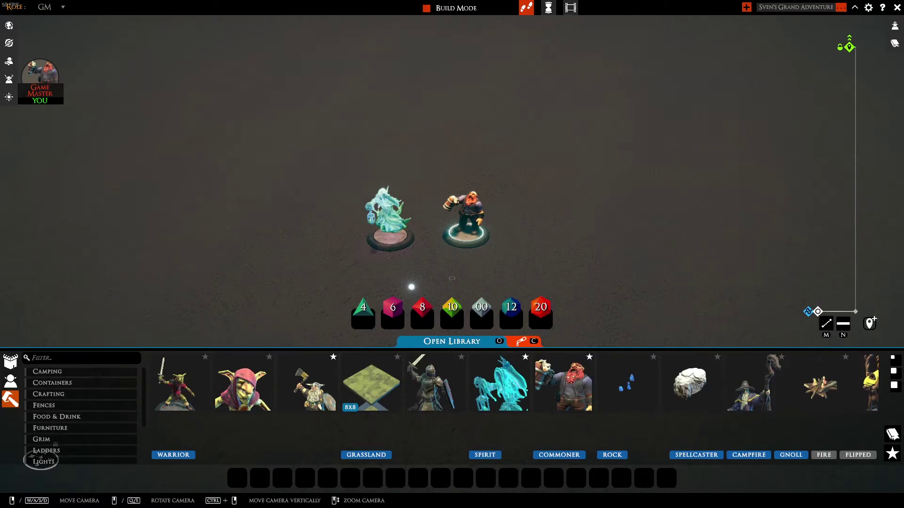
left_click(890, 460)
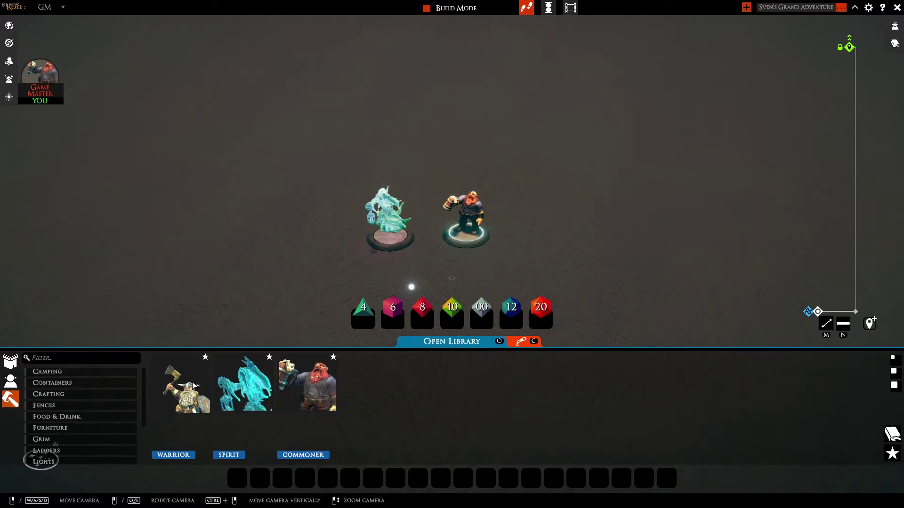
key("b")
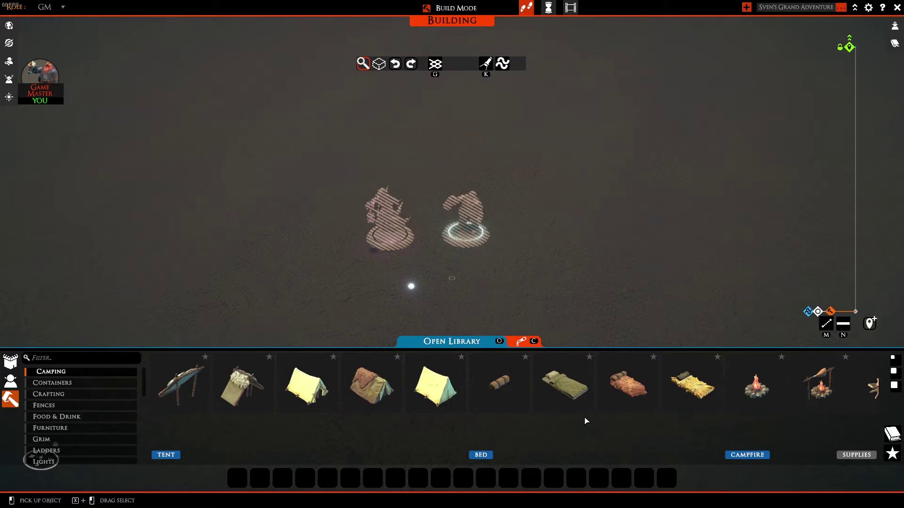
Step: Place an 8x8 Grassland tile from the Nature category beside the dwarf and ghost
left_click(10, 361)
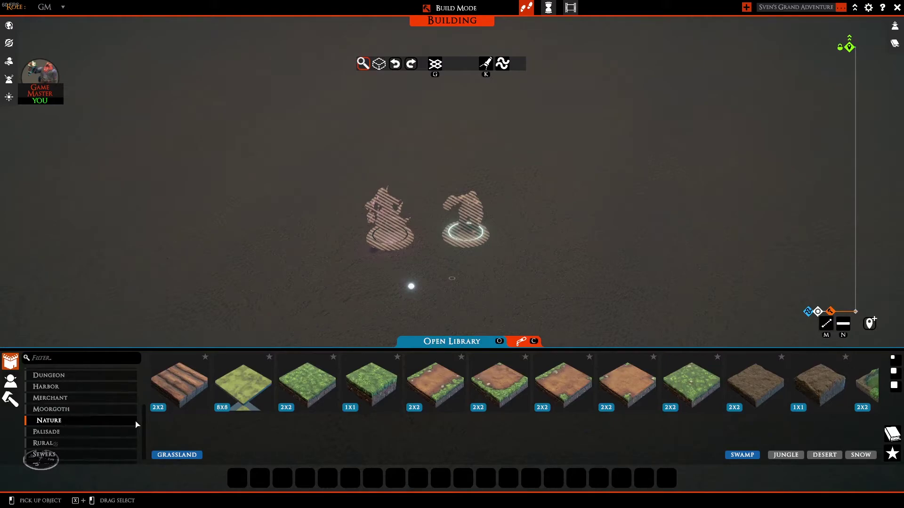
left_click(241, 394)
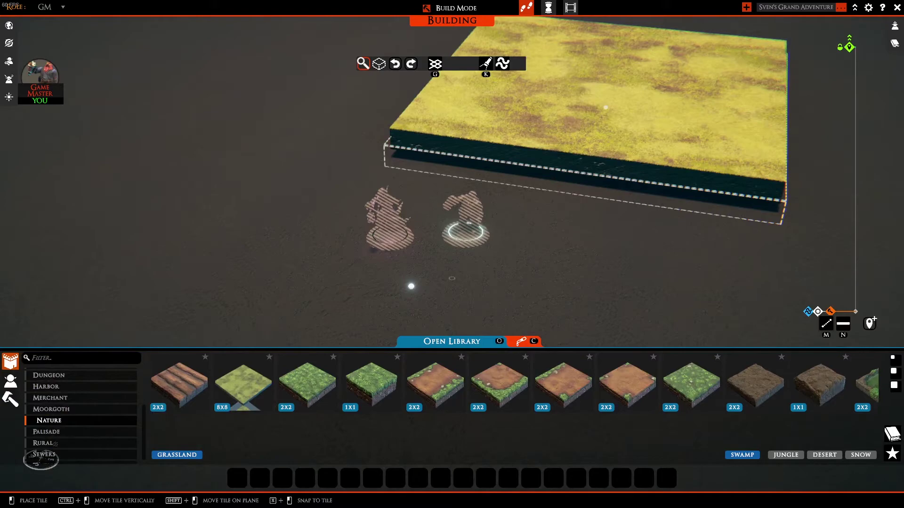
left_click(605, 108)
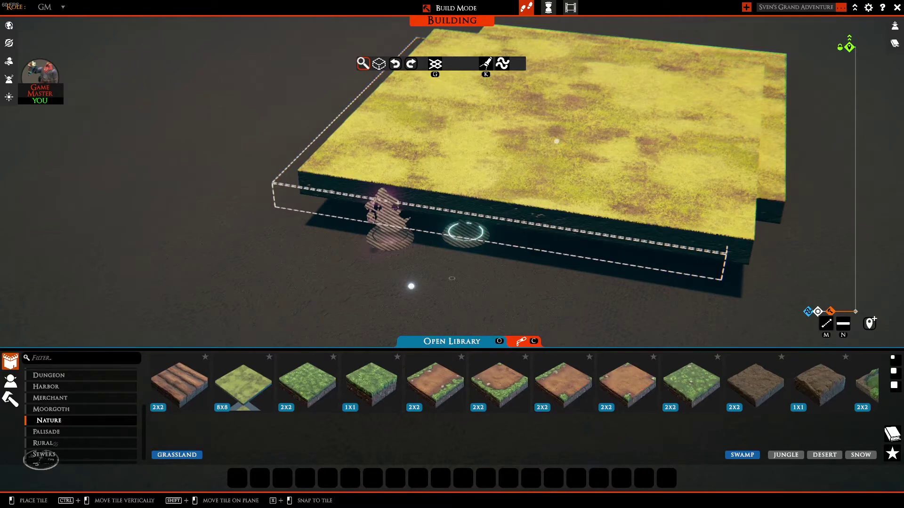
Step: Drop the extra held grassland tile, exit building mode, and pick up a 2x2 dirt-and-grass tile
right_click(556, 141)
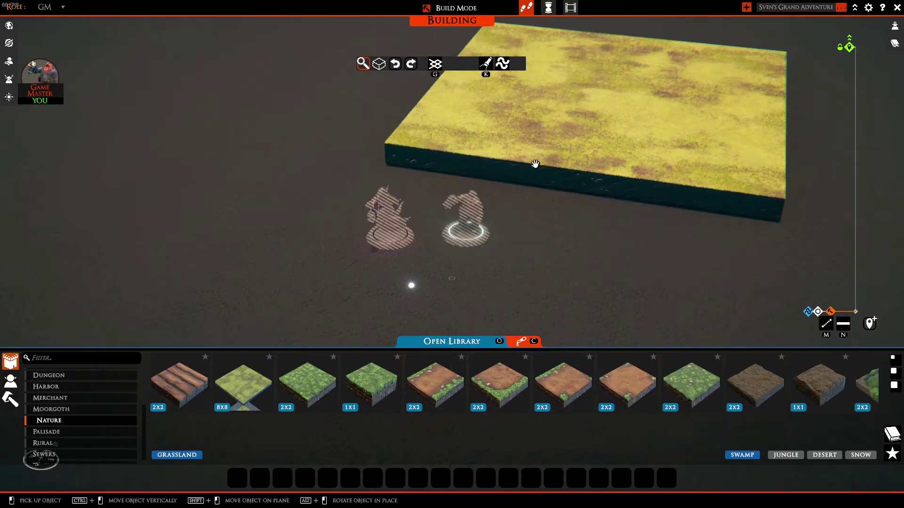
mouse_move(559, 261)
right_mouse_down()
mouse_move(571, 247)
mouse_move(569, 257)
right_mouse_up()
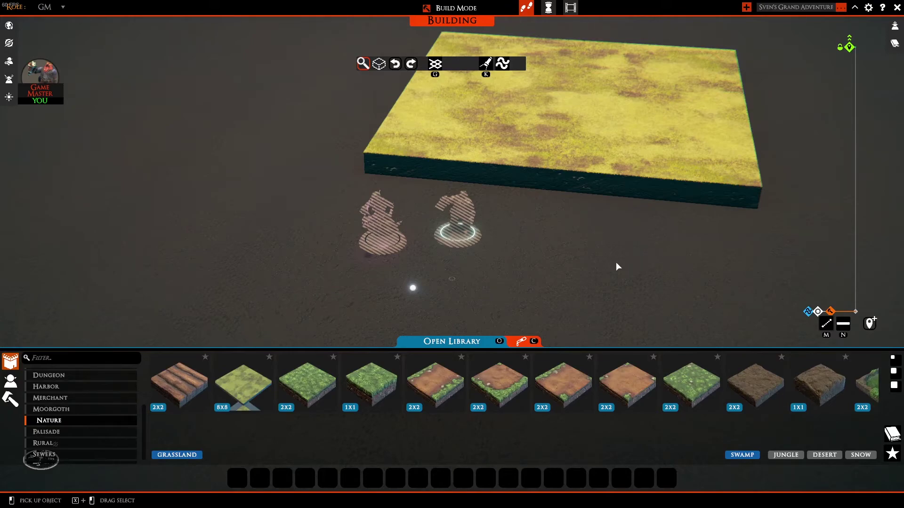
key("Tab")
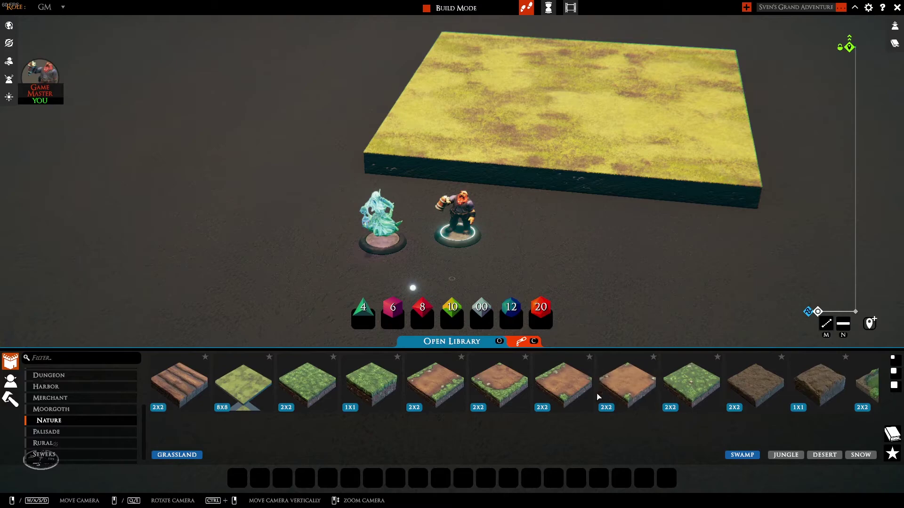
left_click(577, 390)
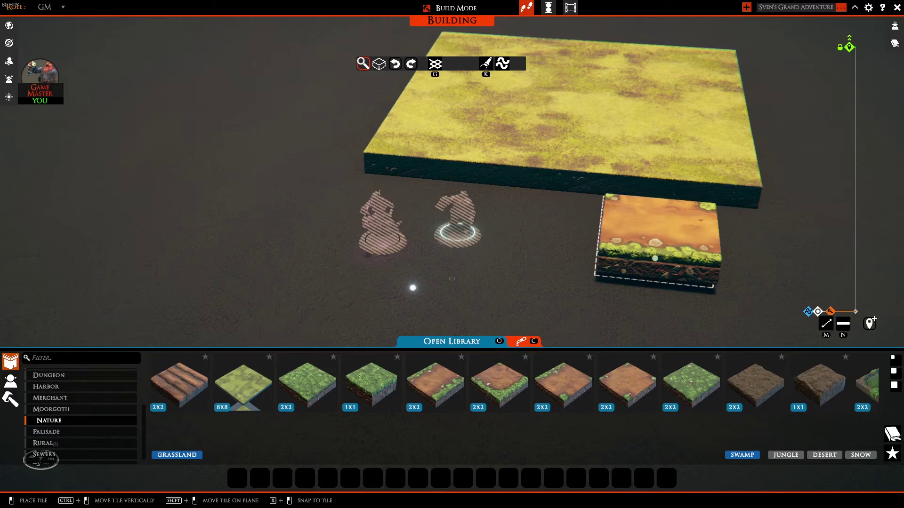
Step: Discard the held 2x2 dirt-and-grass tile
right_click(598, 249)
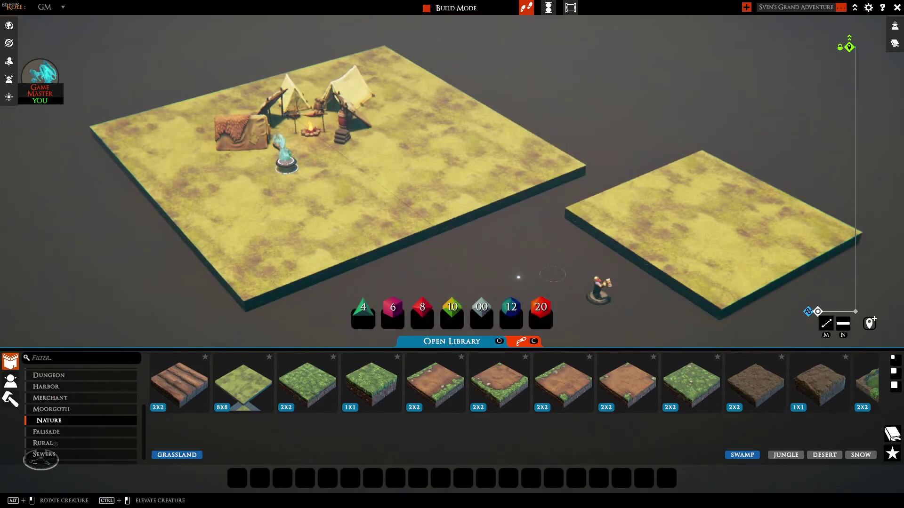
Step: Place the dwarf miniature beside the ghost in front of the campfire, zooming in on the camp
left_click_drag(590, 293, 398, 228)
scroll(398, 228, "up", 3)
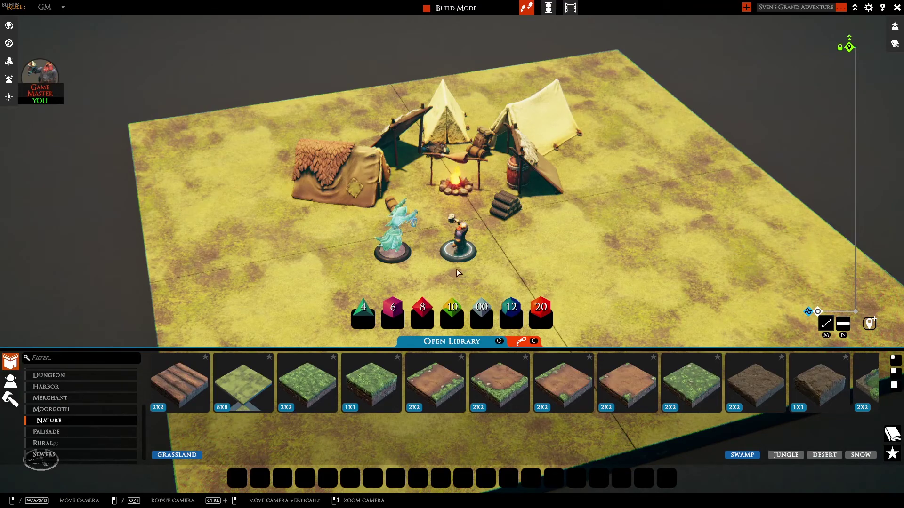
key("w")
key("a")
scroll(596, 263, "up", 2)
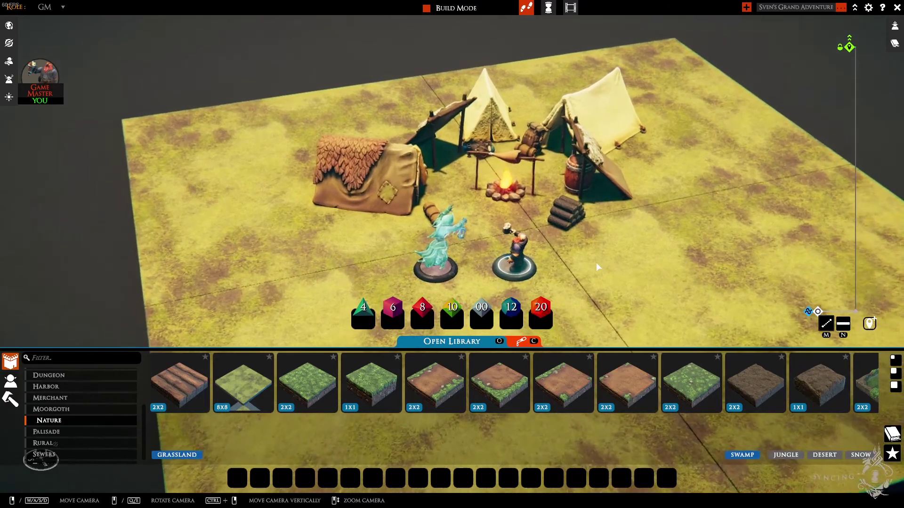